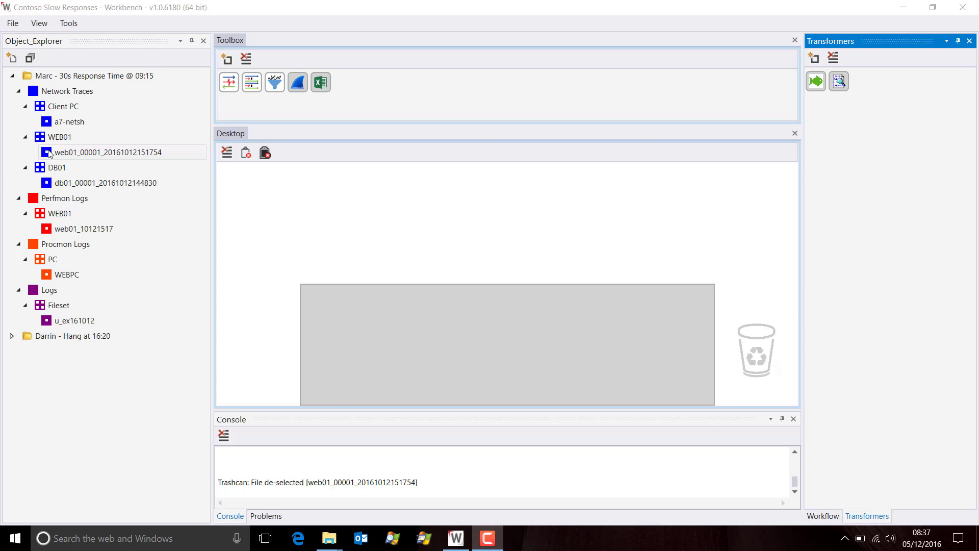
left_click_drag(48, 153, 479, 343)
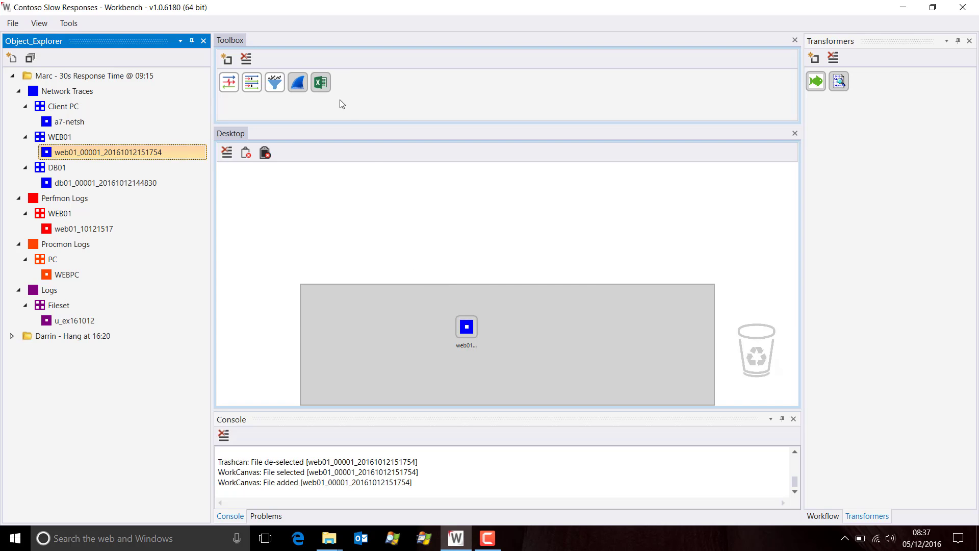
left_click(321, 83)
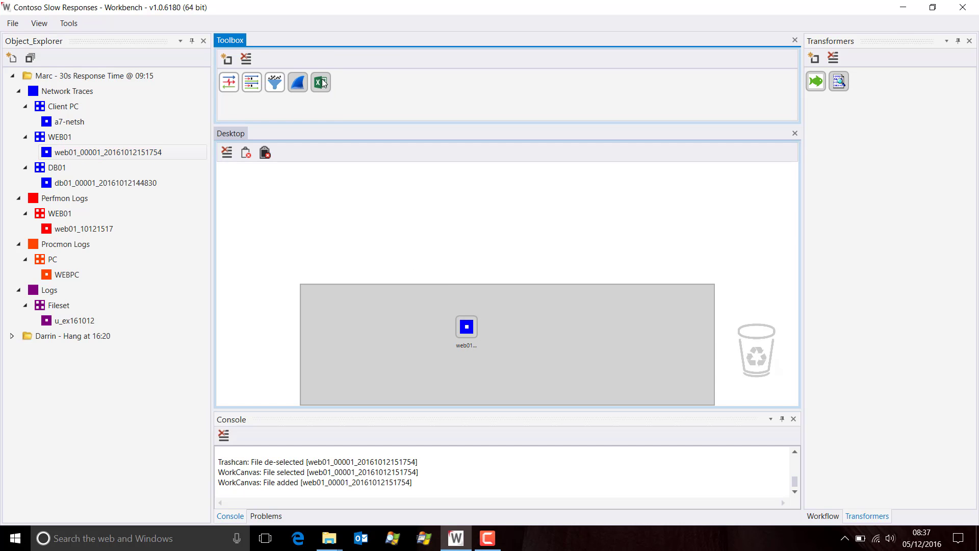
left_click_drag(322, 83, 469, 329)
Create a new transformer draft named TSHARK pointing to C:\Program Files\Wireshark\tshark.exe.
left_click(814, 58)
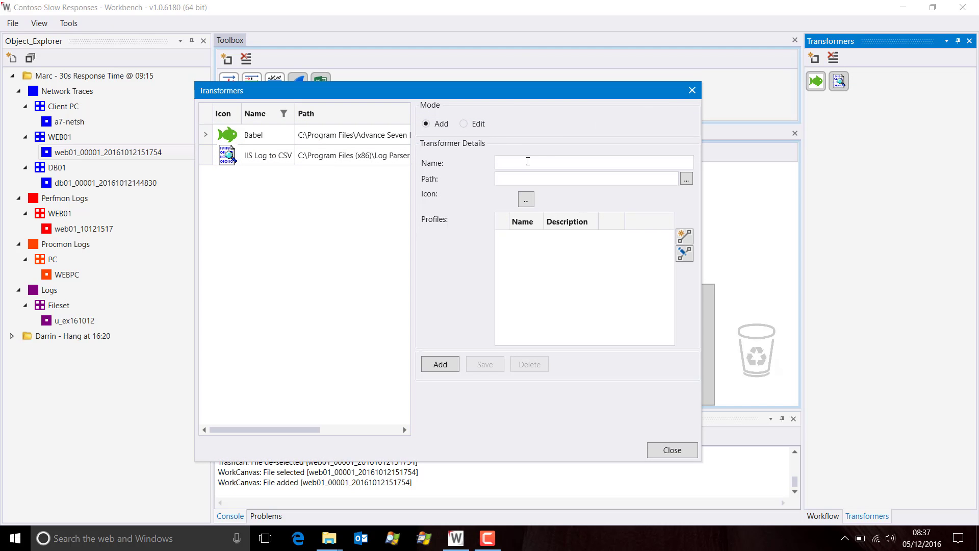
left_click(518, 163)
type("TSHARK")
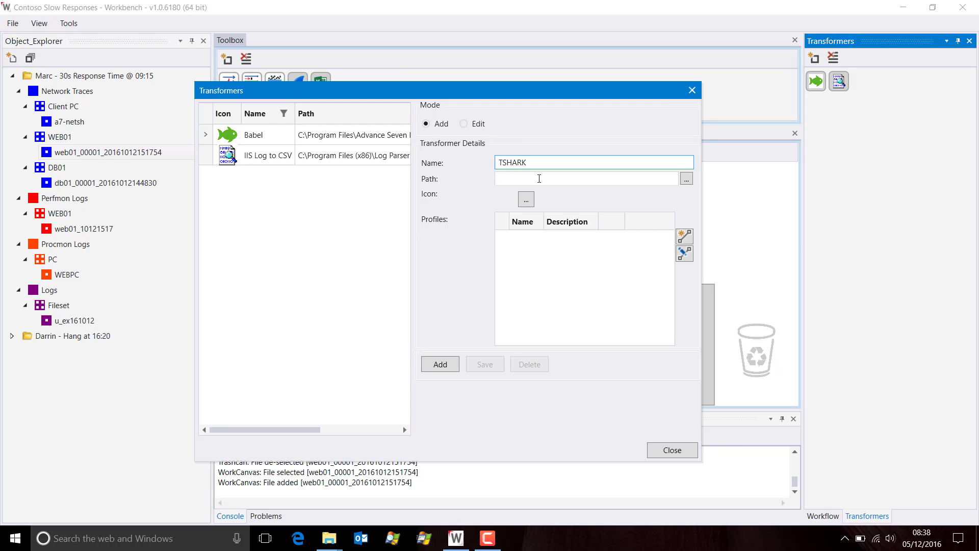
left_click(688, 179)
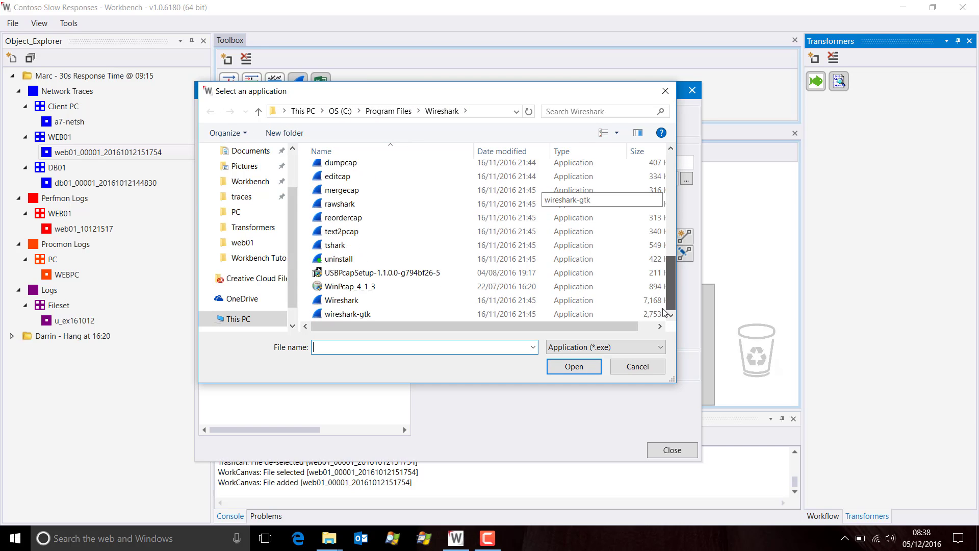
left_click_drag(672, 204, 664, 324)
left_click(347, 245)
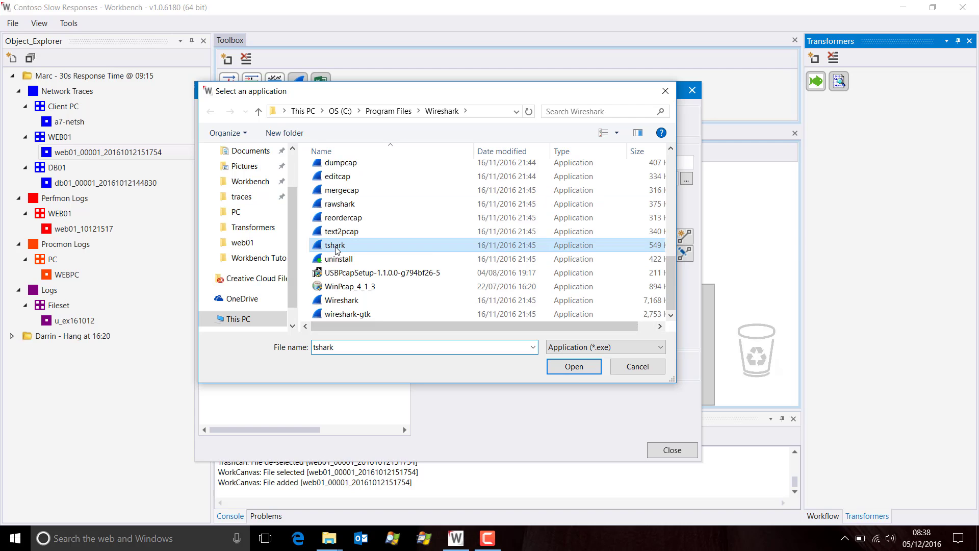
left_click(575, 366)
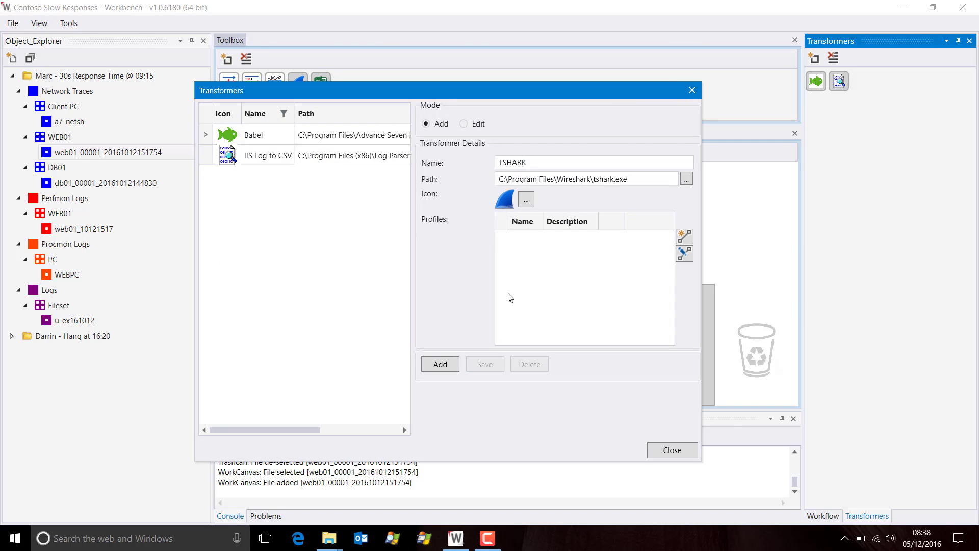
Add a TSHARK profile 'Packet List to CSV' described as 'Export the packet list to CSV format.'.
left_click(685, 236)
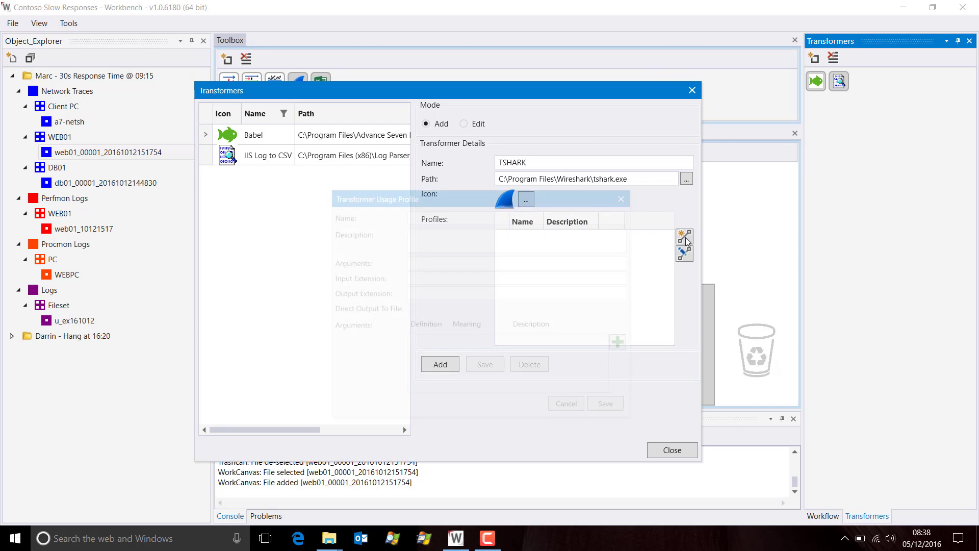
left_click(470, 210)
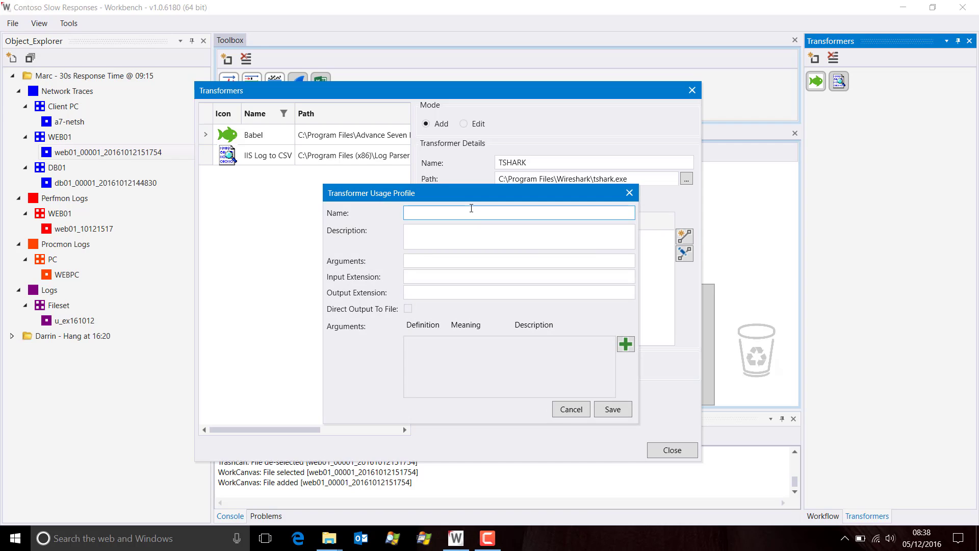
type("Packet List to CSV")
key("Tab")
type("Exp")
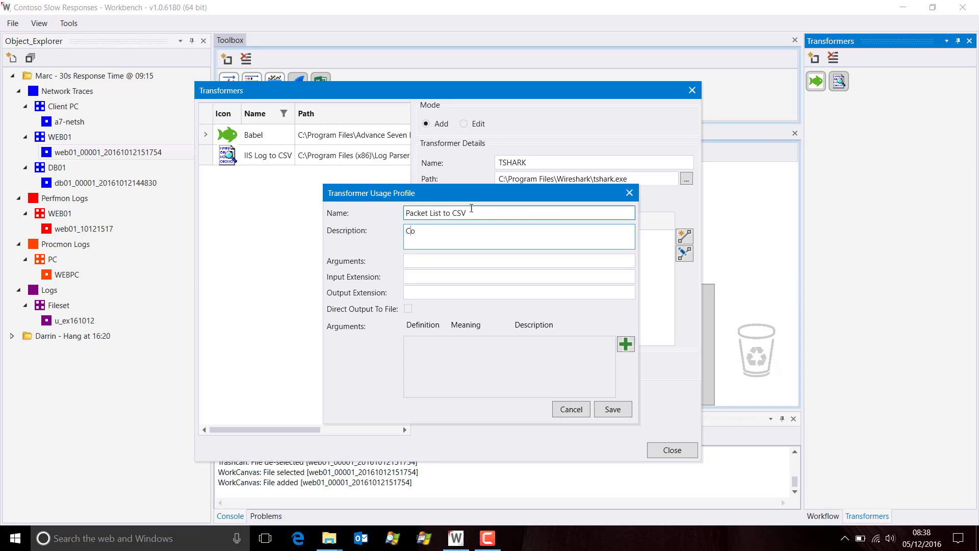
key("BackSpace")
key("BackSpace")
key("BackSpace")
type("Export the packet list to CSV format")
type(".")
key("Tab")
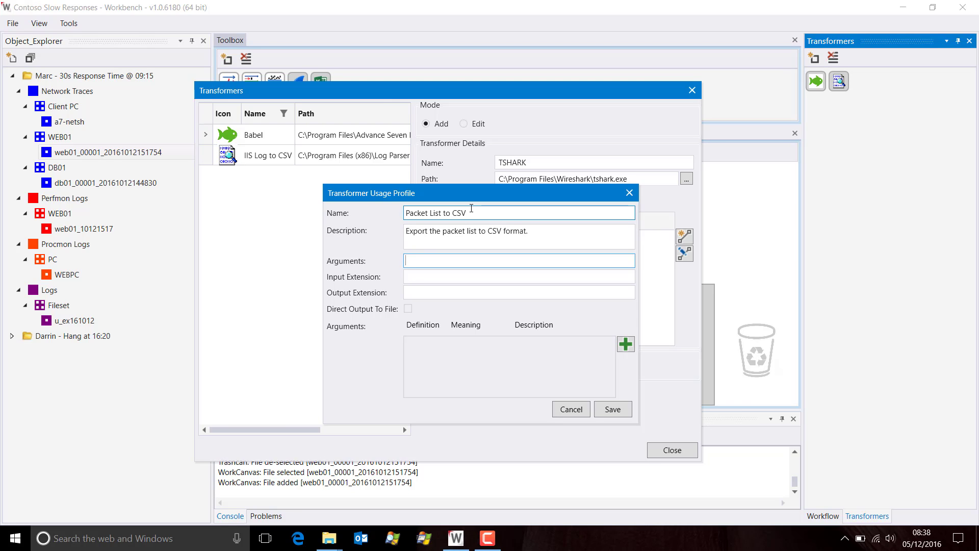
Open packet_list_args from the Transformers folder in Notepad and select its tshark argument line.
key("alt+Tab")
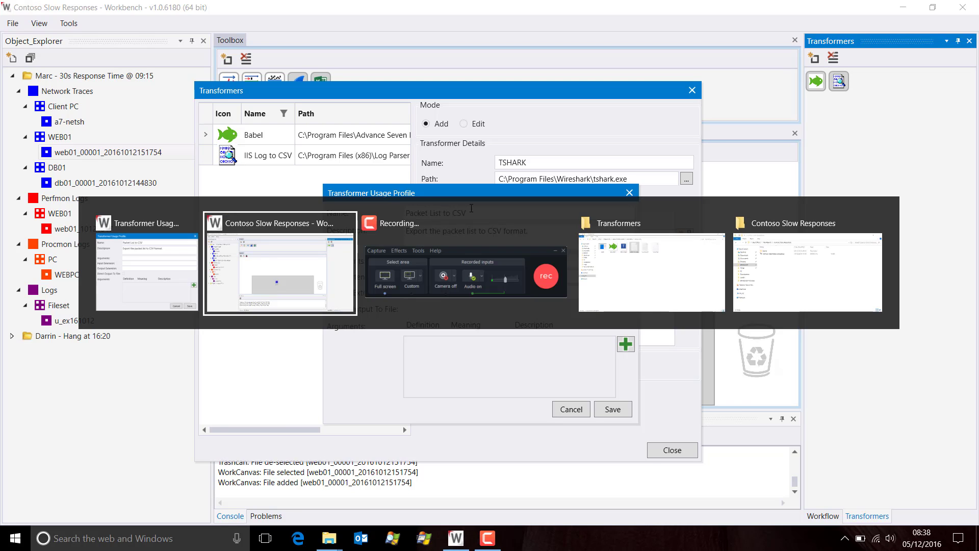
key("alt+Tab")
key("alt+Tab")
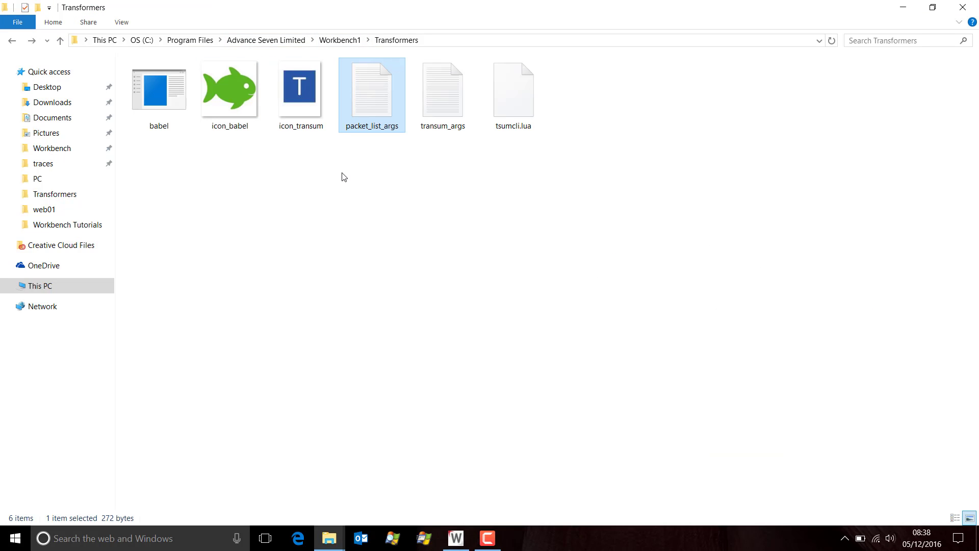
double_click(368, 93)
right_click(374, 99)
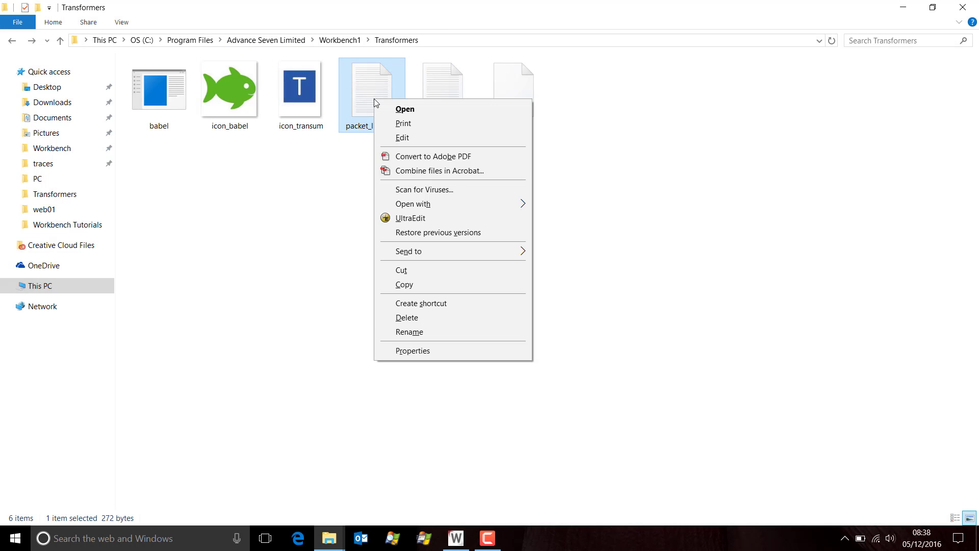
left_click(402, 138)
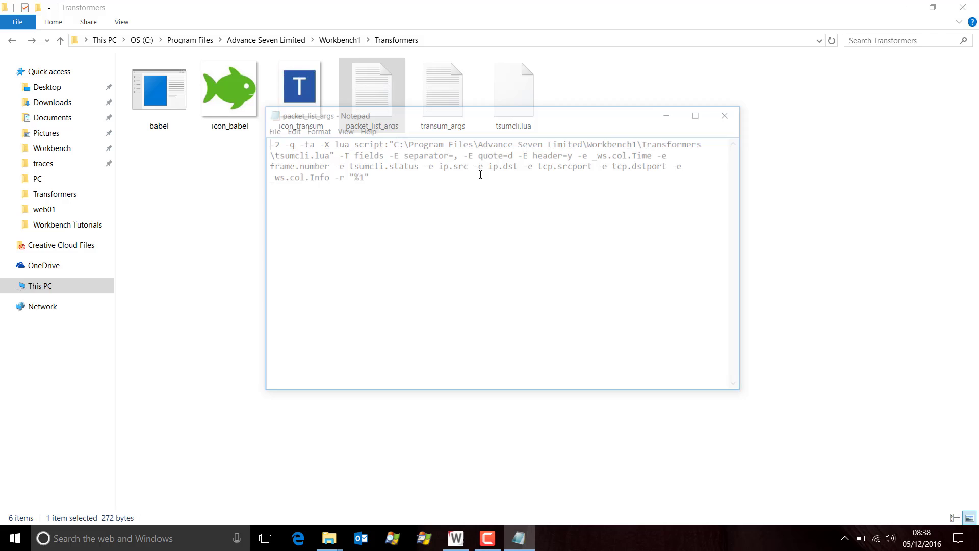
left_click_drag(265, 144, 413, 172)
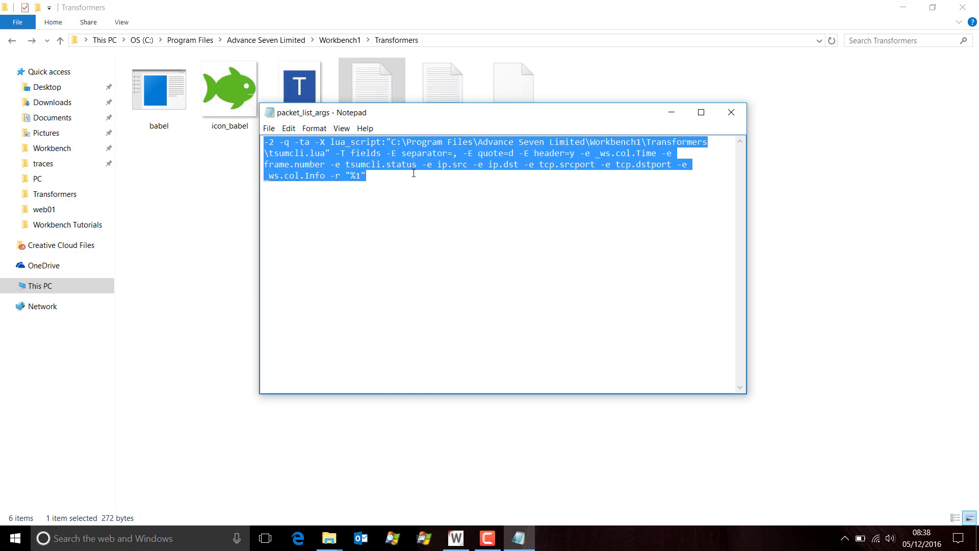
key("alt+Tab")
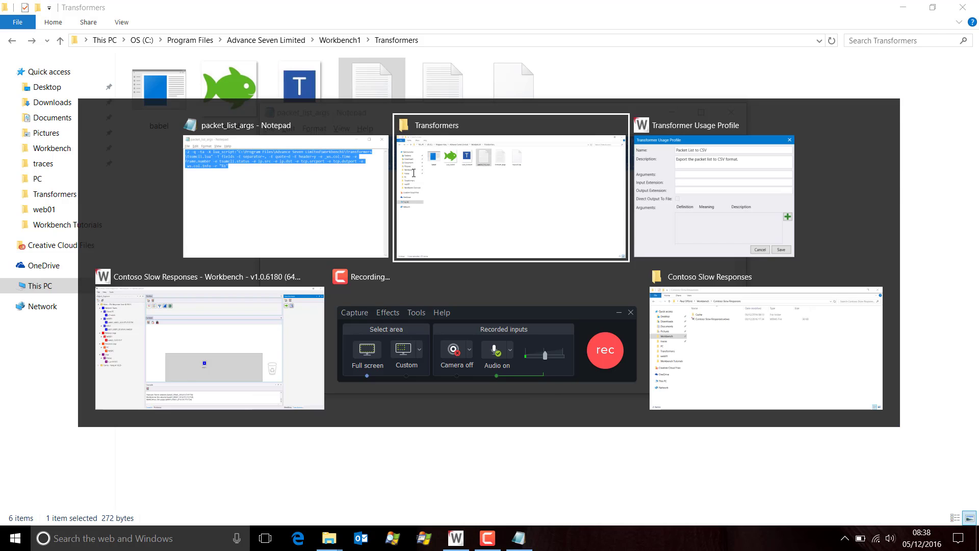
Paste the tshark argument line into the profile's arguments and close Notepad.
key("alt+Tab")
left_click(418, 261)
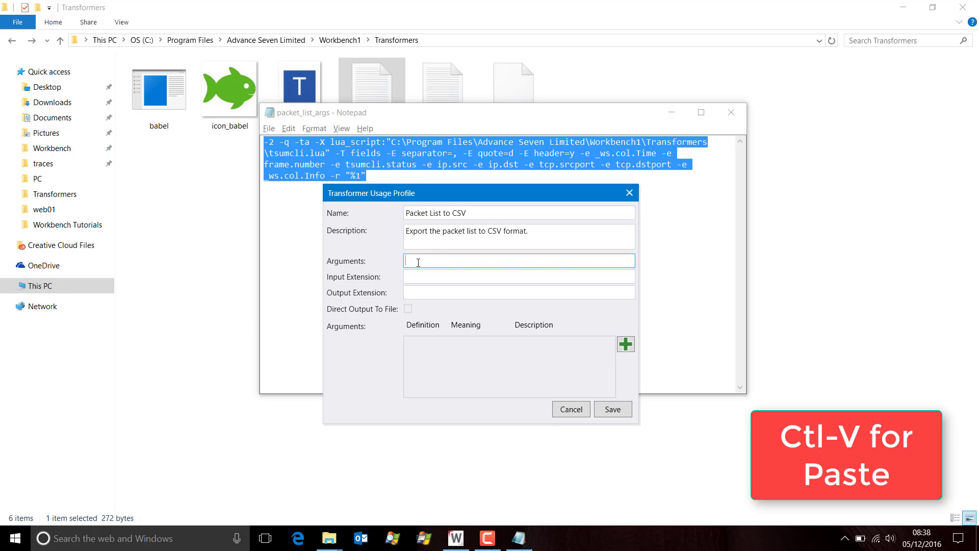
key("ctrl+v")
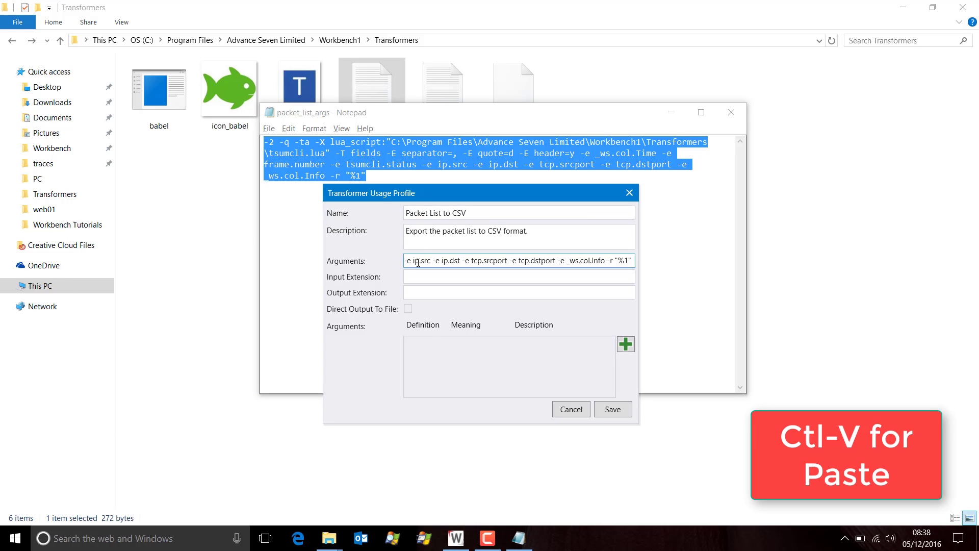
left_click(730, 113)
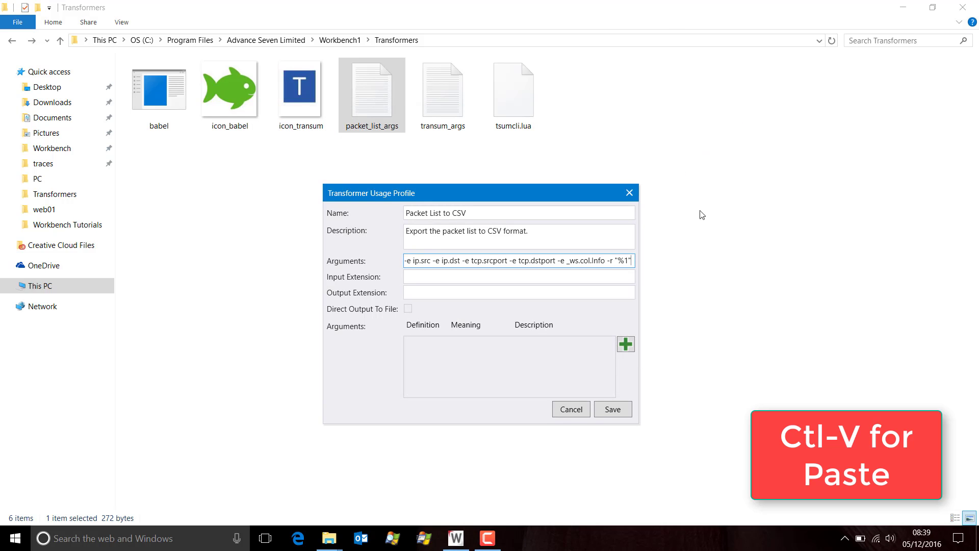
Set input extensions to pcap;pcapng and output to csv, sending output straight to a file.
left_click(489, 291)
left_click(475, 277)
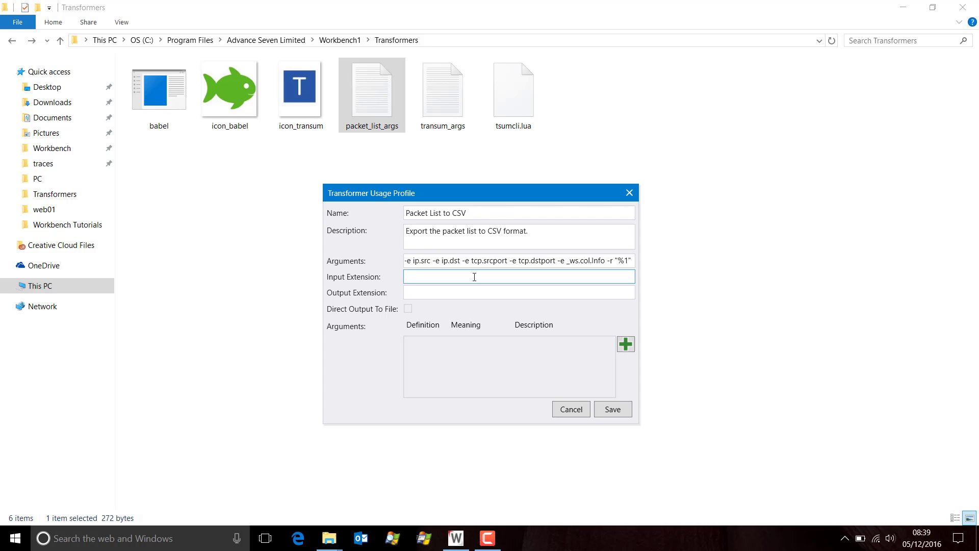
type("pcap;pcapng")
left_click(449, 293)
type("csv")
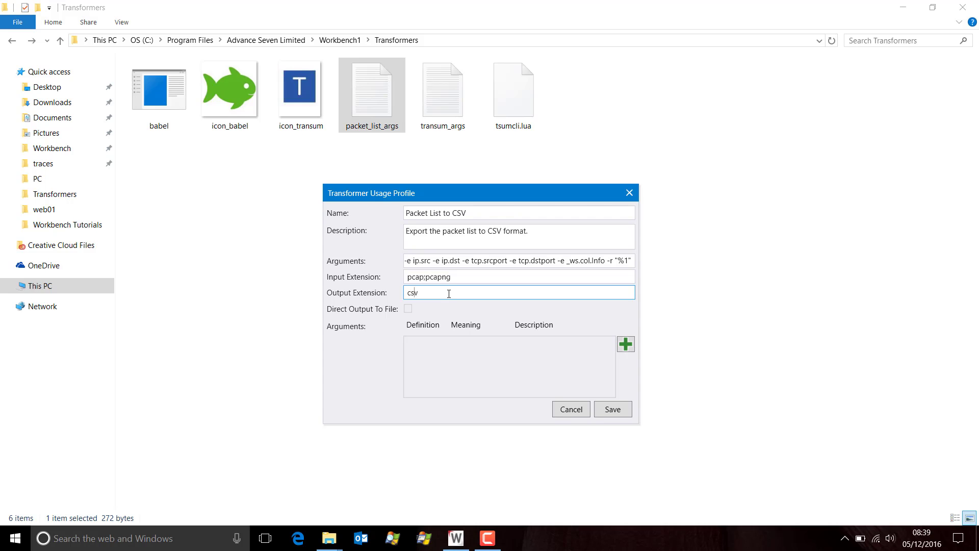
left_click(408, 309)
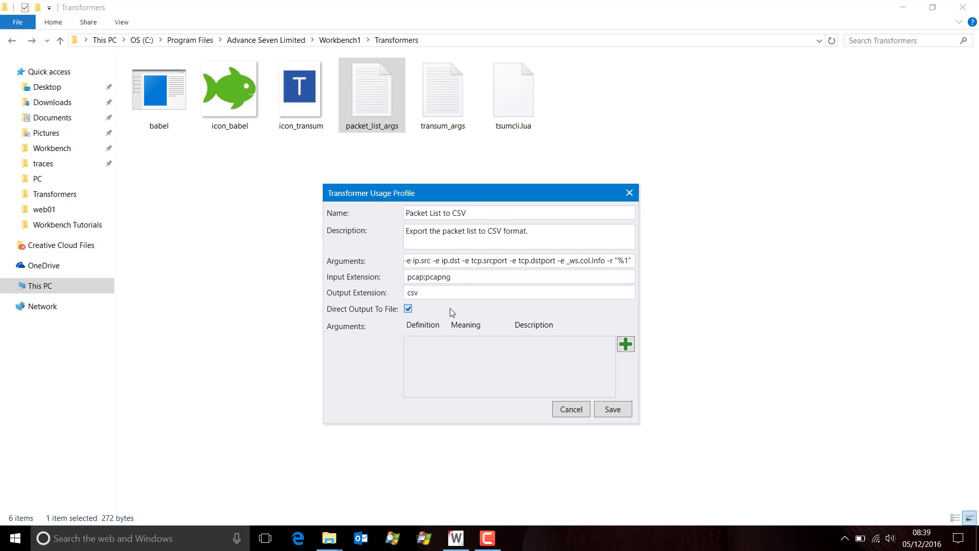
Describe argument %1 as 'PCAP file', save the profile, and add TSHARK to the transformers.
left_click(628, 261)
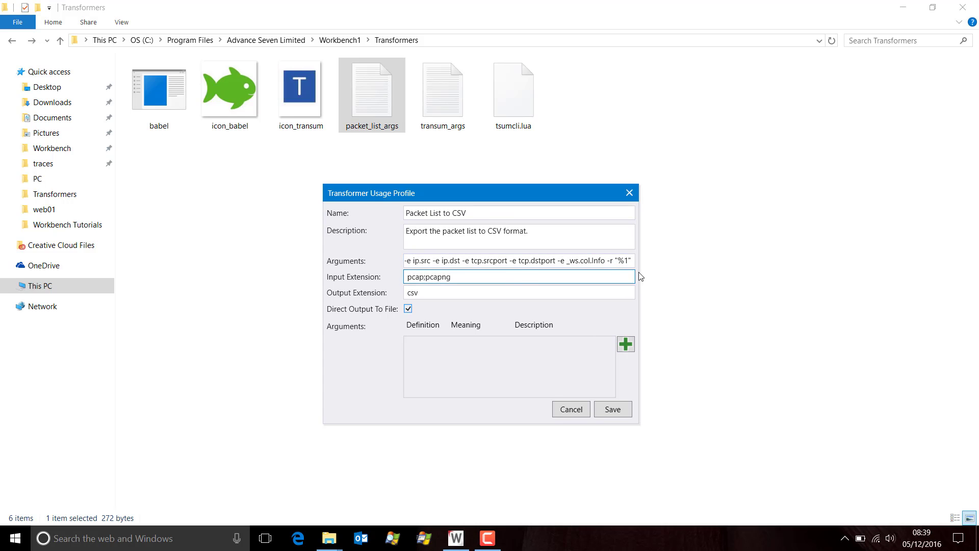
left_click(628, 352)
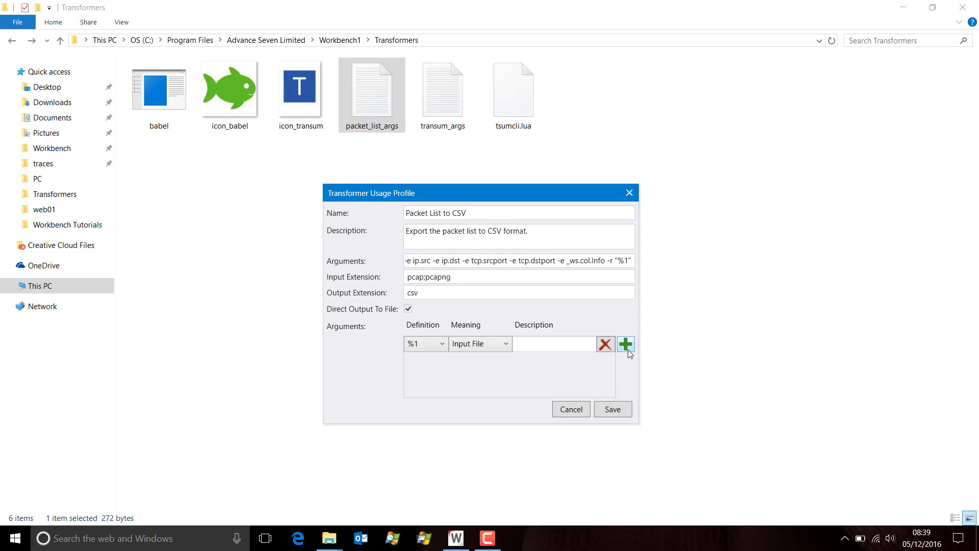
left_click(533, 343)
type("PCAP file")
left_click(611, 409)
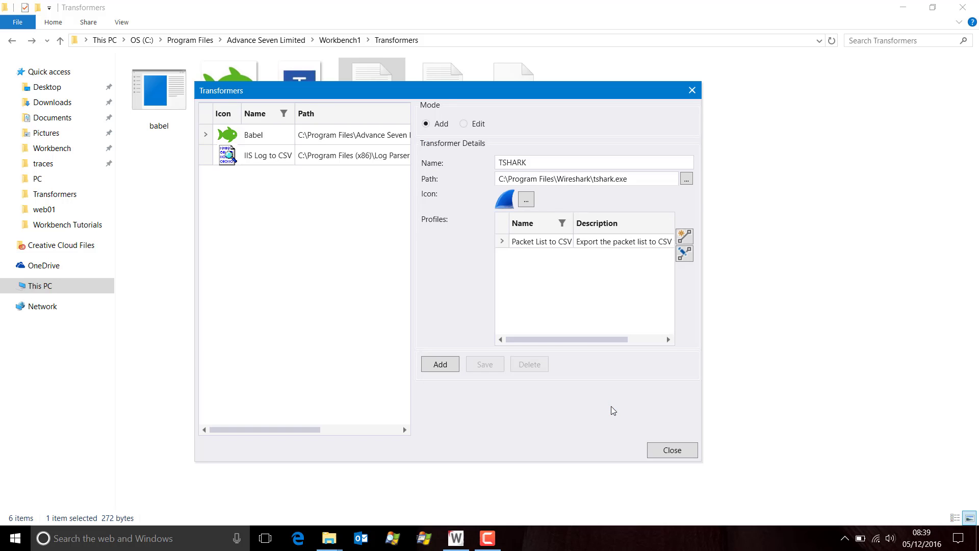
left_click(439, 364)
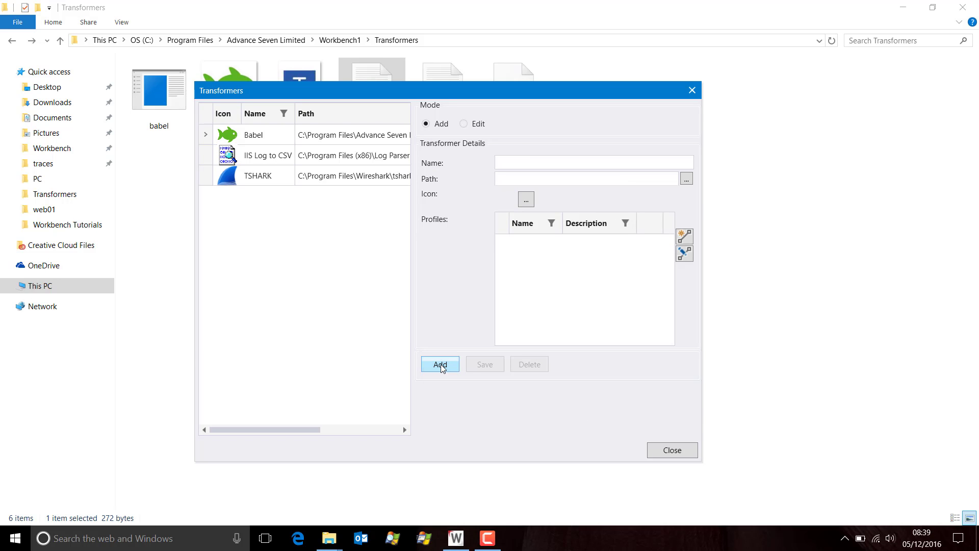
left_click(672, 450)
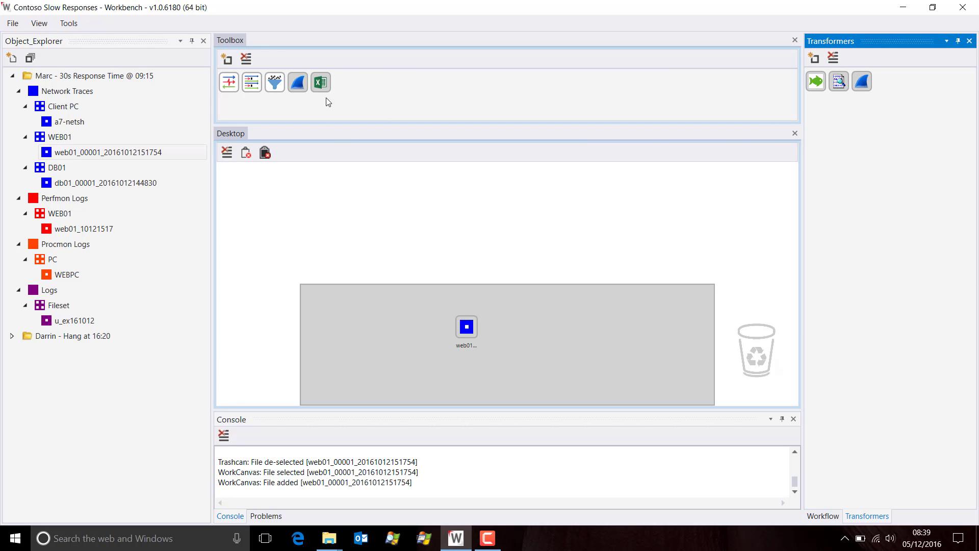
Drop the Excel tool onto the web01 trace to open its TSHARK CSV packet list in Excel.
left_click(321, 83)
left_click_drag(320, 83, 469, 328)
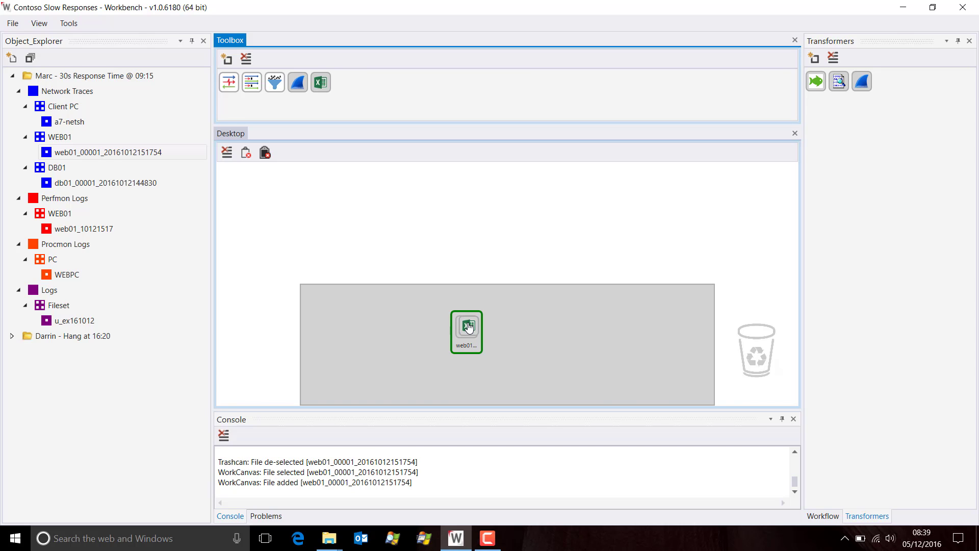
left_click_drag(469, 328, 469, 328)
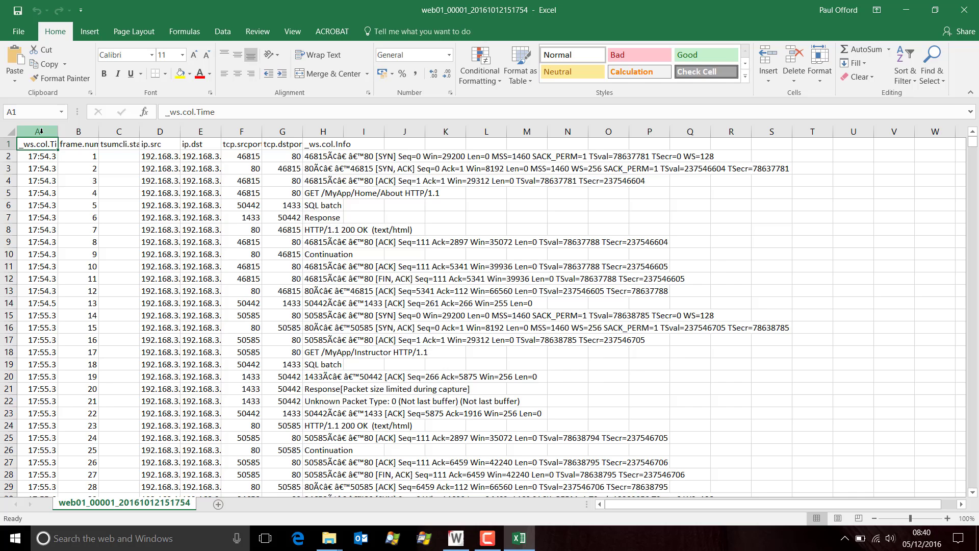
Give column A the custom number format hh:mm:ss.000.
left_click(41, 132)
right_click(40, 133)
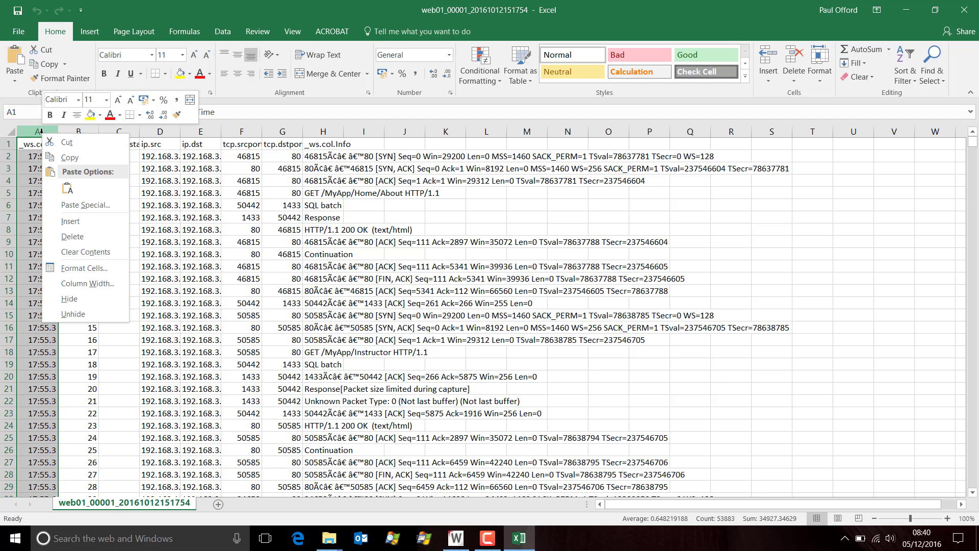
left_click(68, 268)
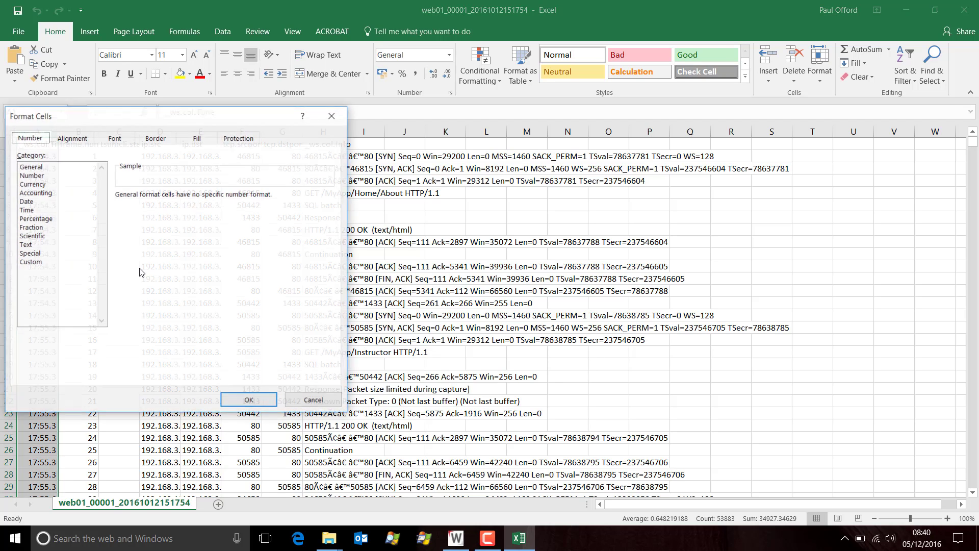
left_click(37, 263)
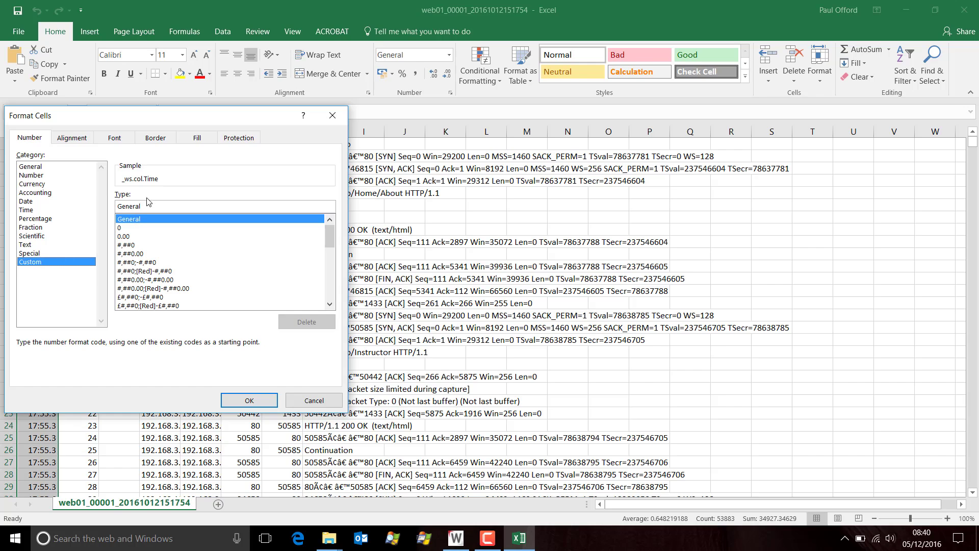
left_click_drag(148, 206, 107, 206)
type("hh:mm")
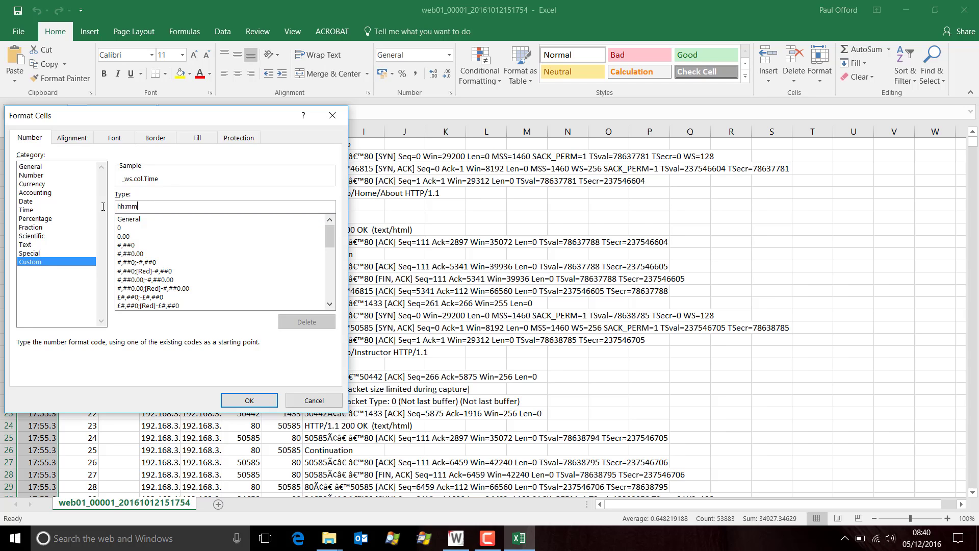
type(":")
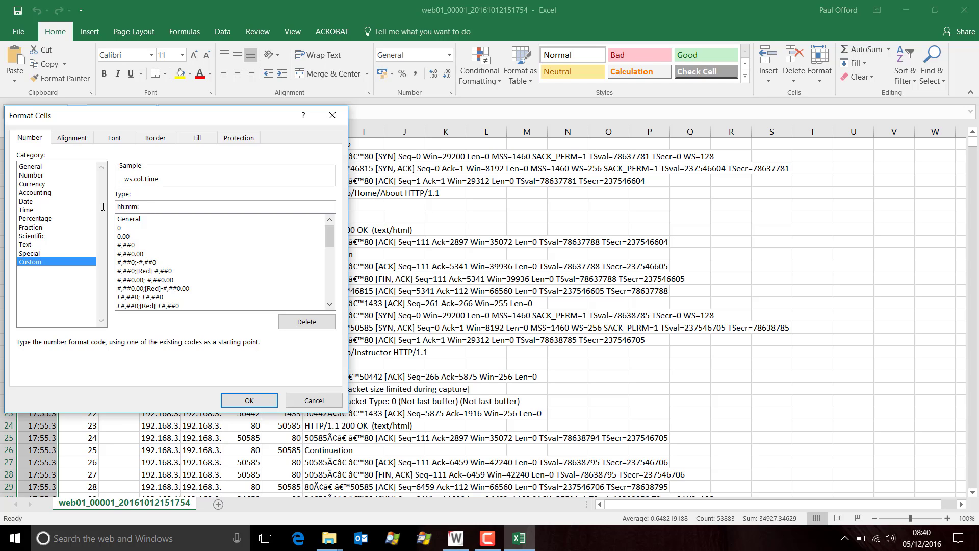
type("ss")
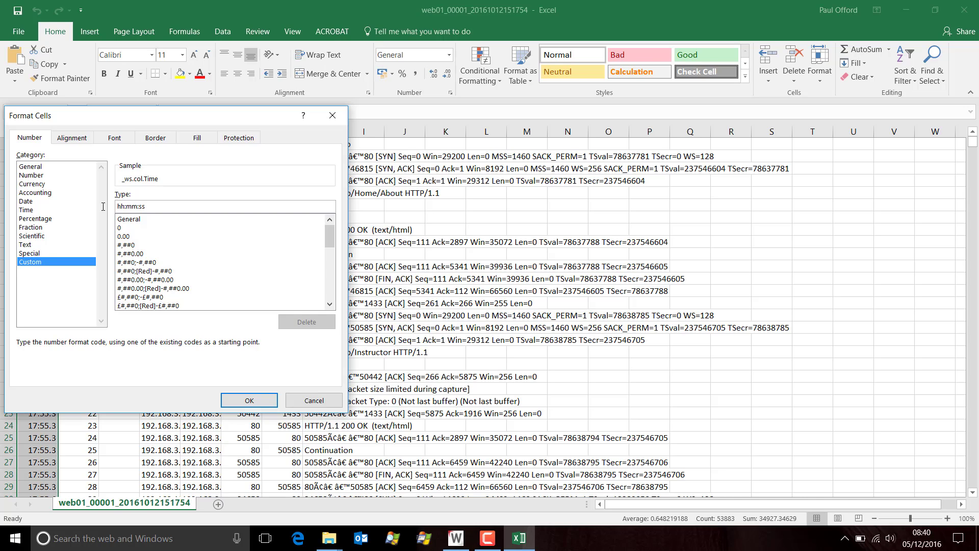
type(".")
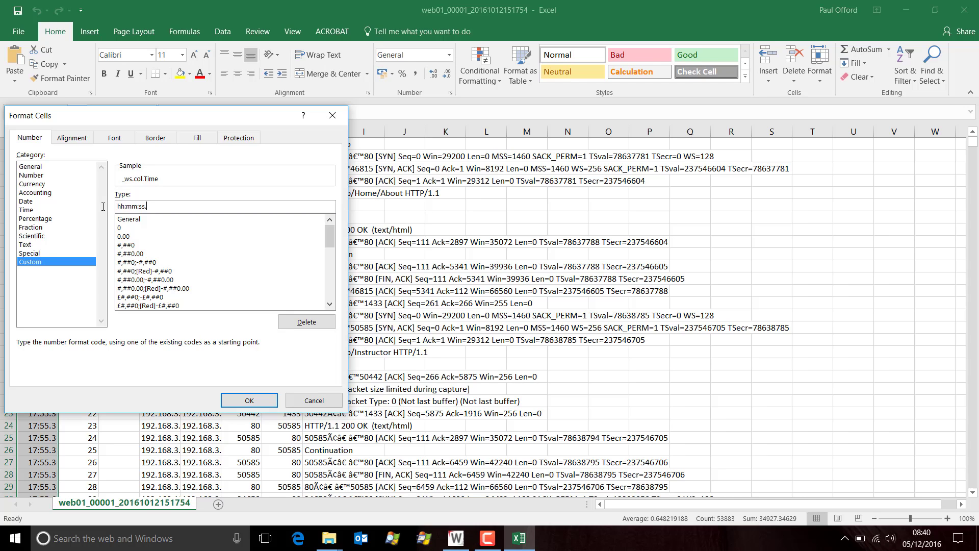
type("000")
left_click(250, 400)
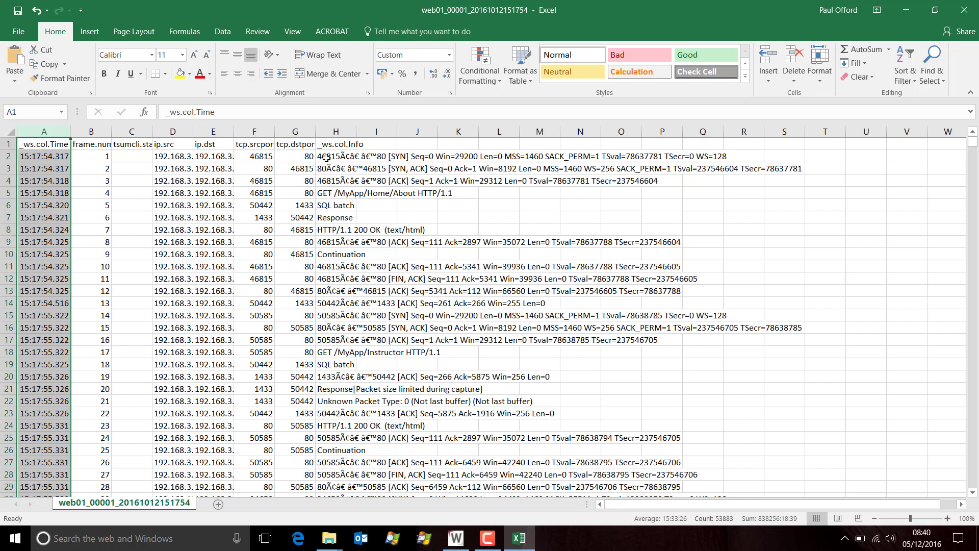
Replace the garbled characters copied from H2 with -> throughout the Info column H.
left_click(326, 158)
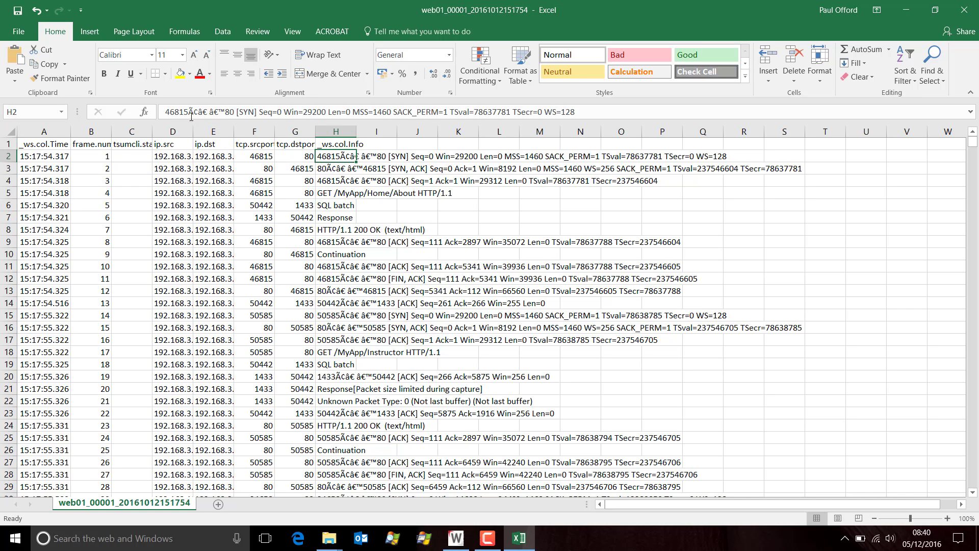
left_click_drag(188, 111, 226, 111)
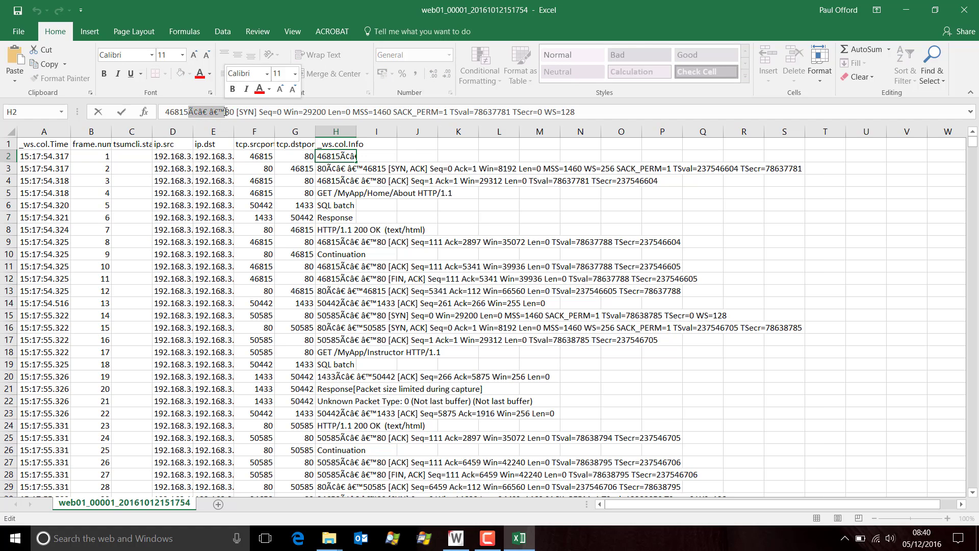
key("ctrl+c")
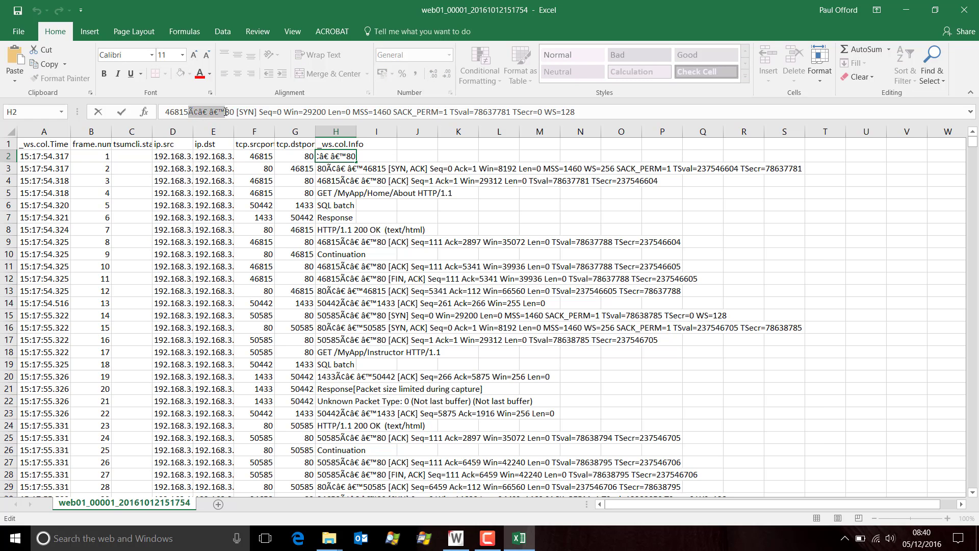
left_click(345, 132)
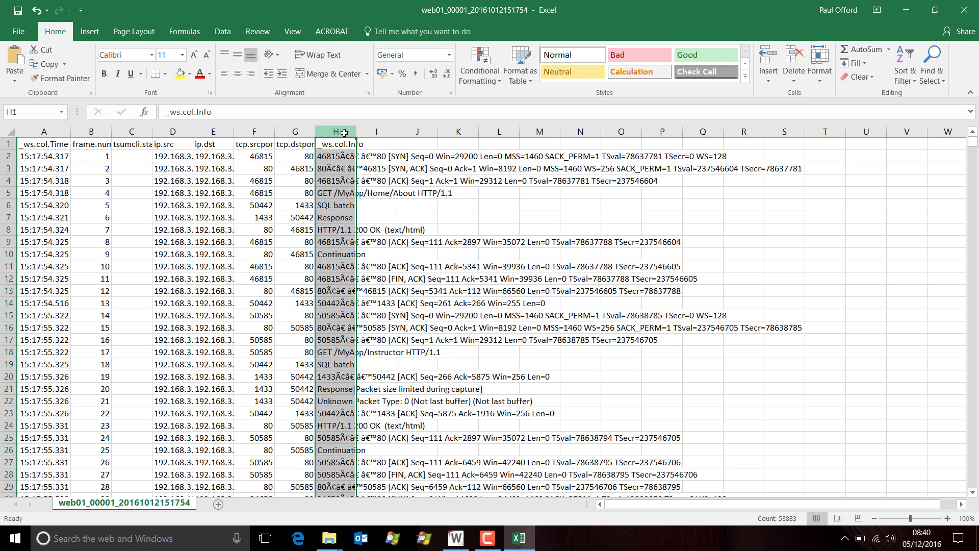
key("ctrl+f")
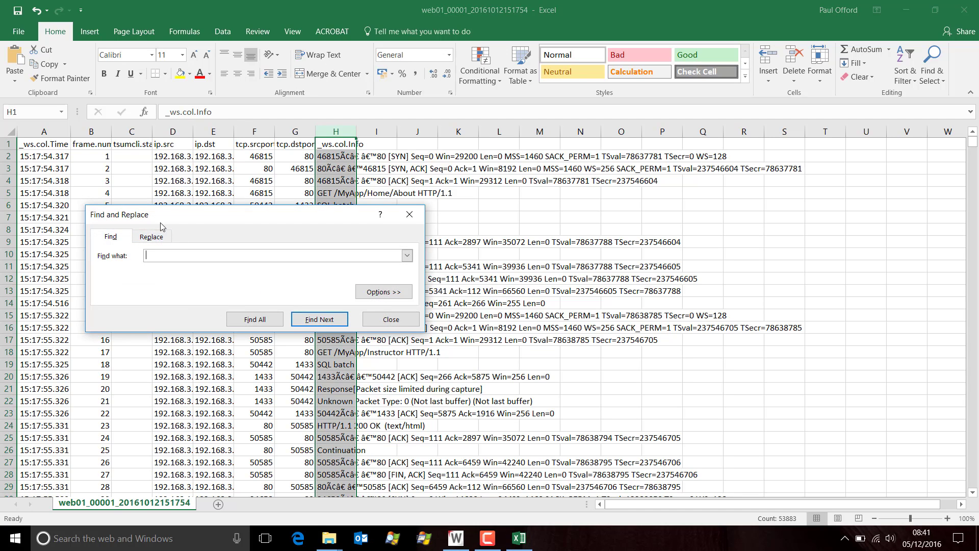
left_click(153, 235)
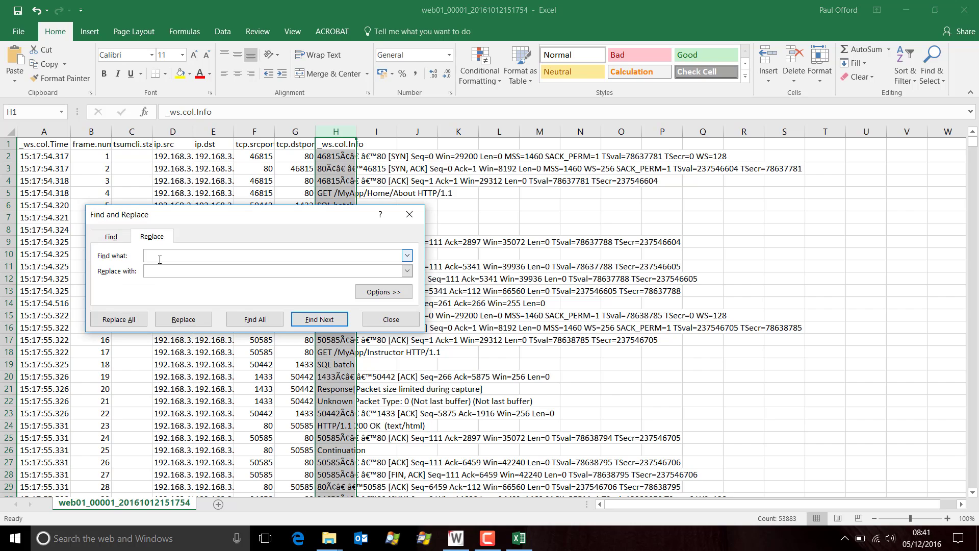
key("ctrl+v")
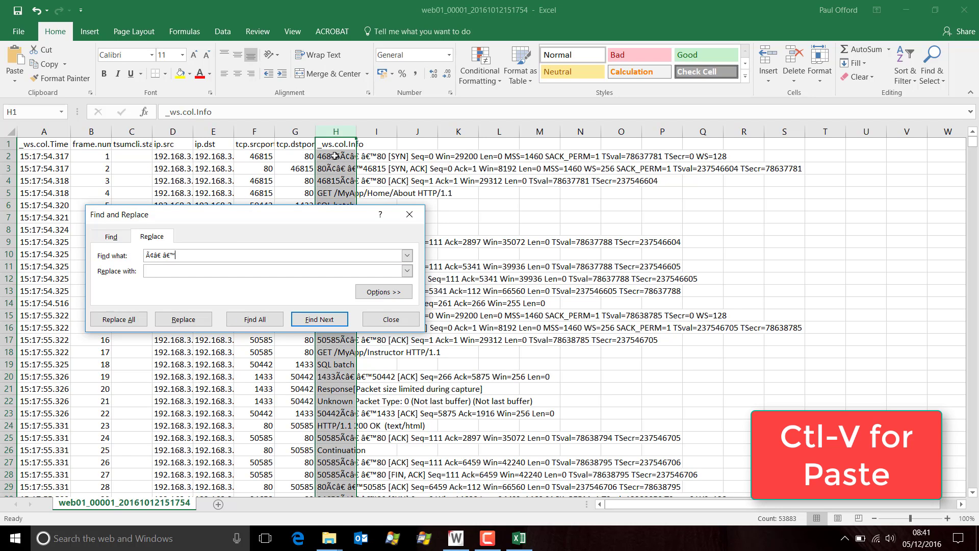
left_click(174, 271)
type("-")
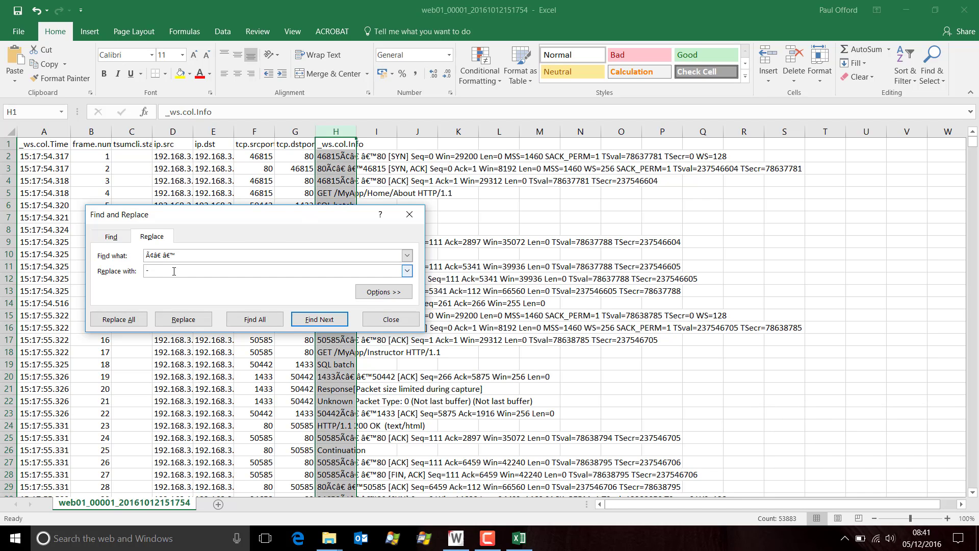
type(">")
left_click(132, 320)
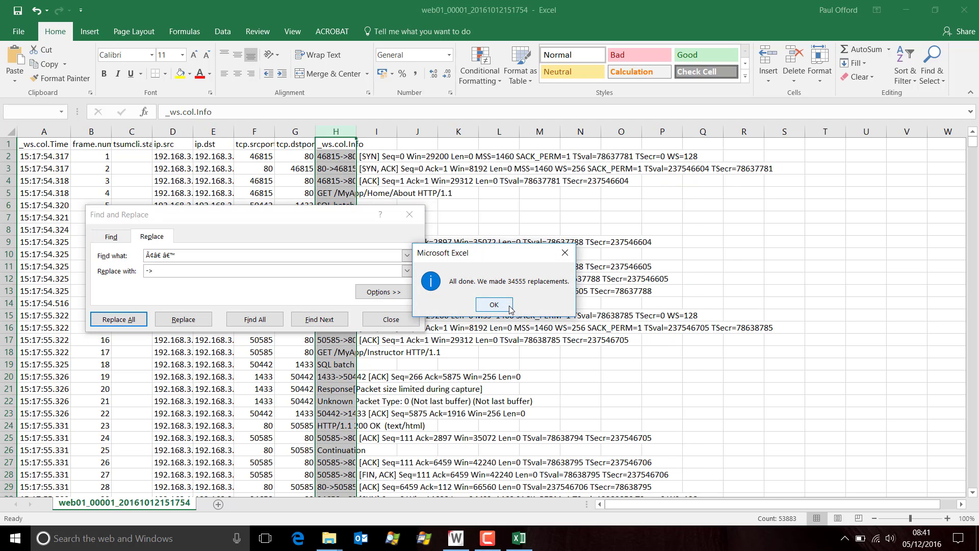
key("Return")
left_click(390, 320)
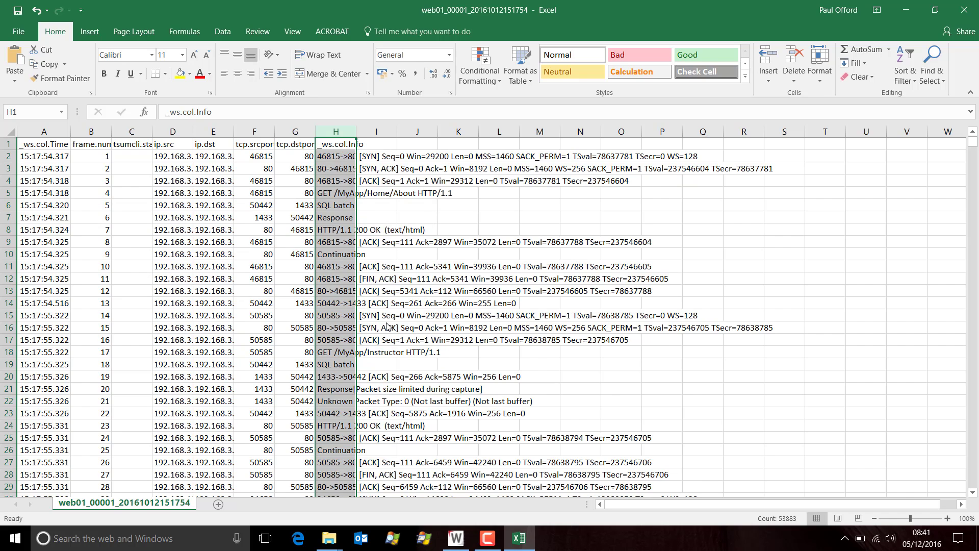
Autofit columns D and E so ip.src and ip.dst show full addresses.
left_click_drag(386, 303, 382, 280)
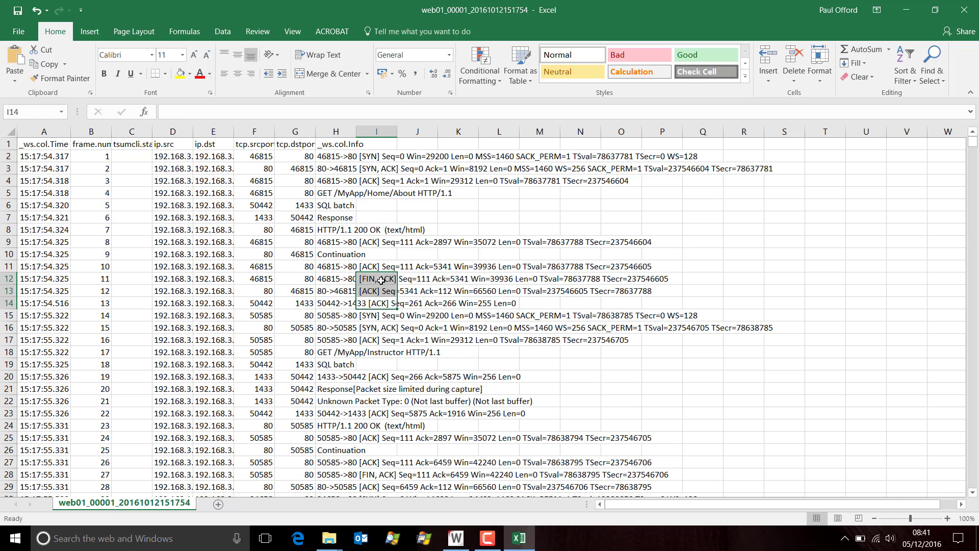
left_click(202, 267)
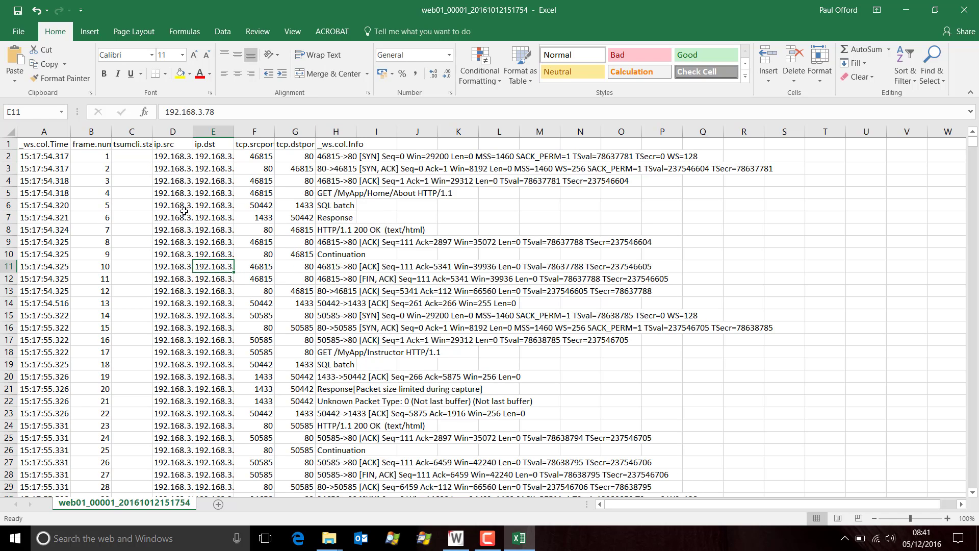
left_click_drag(172, 131, 224, 132)
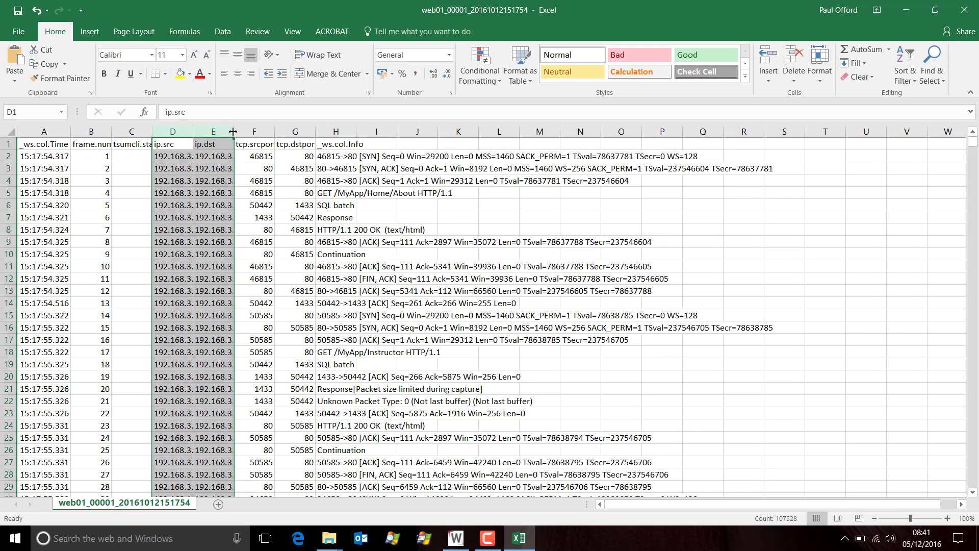
double_click(232, 132)
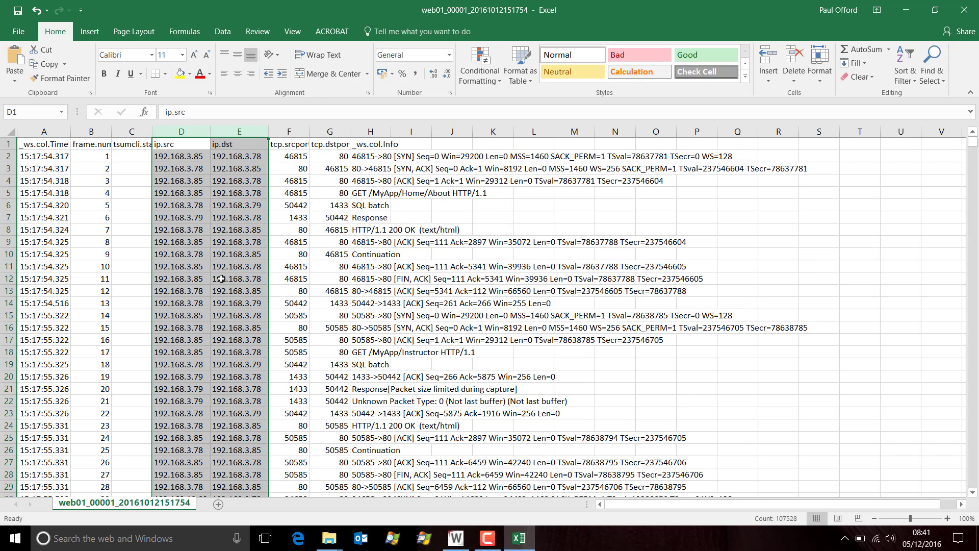